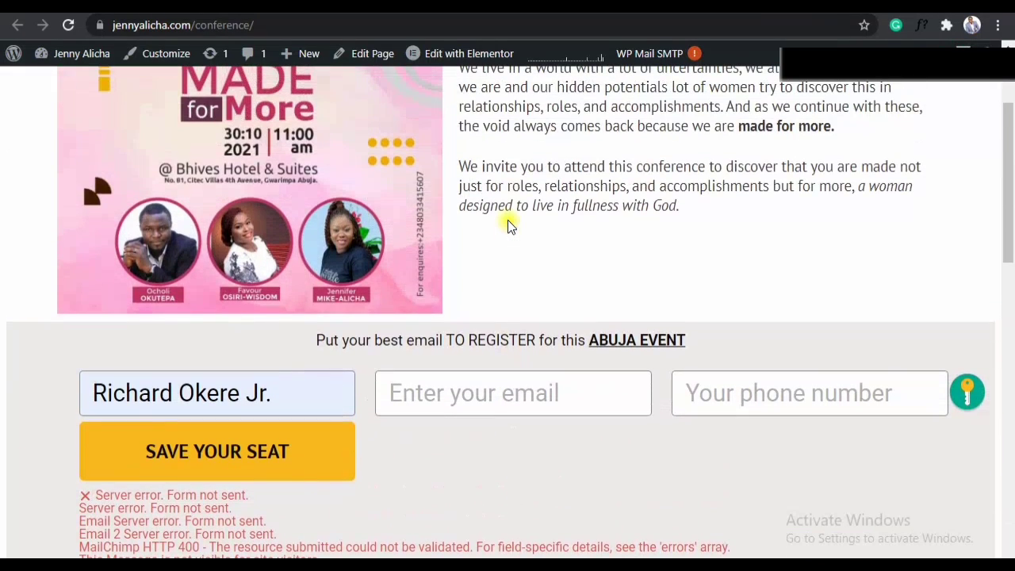
pyautogui.scroll(2, 509, 226)
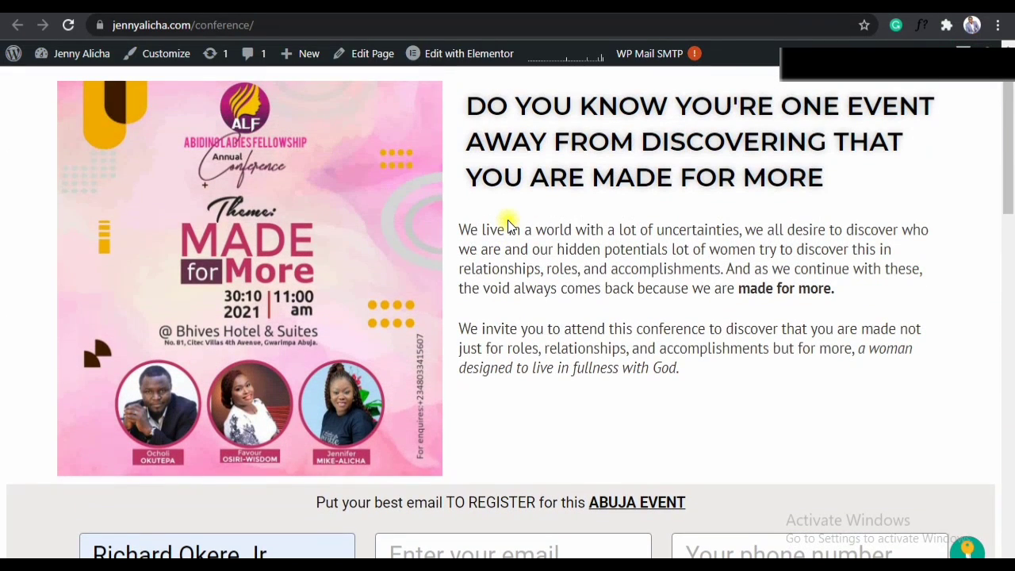
# Open the conference page in the Elementor editor and bring its registration form into view.
pyautogui.scroll(-5, 507, 222)
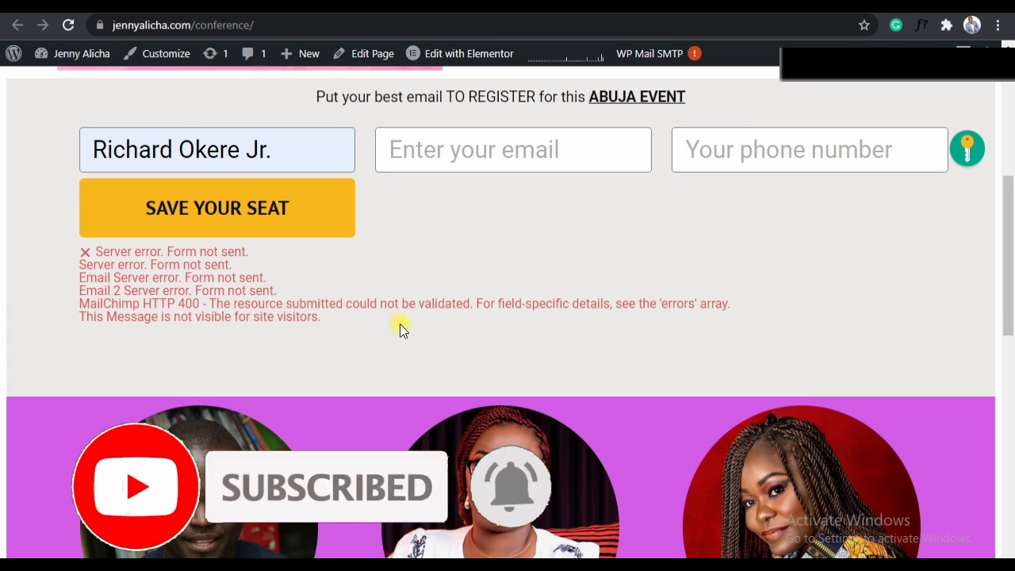
pyautogui.scroll(2, 402, 323)
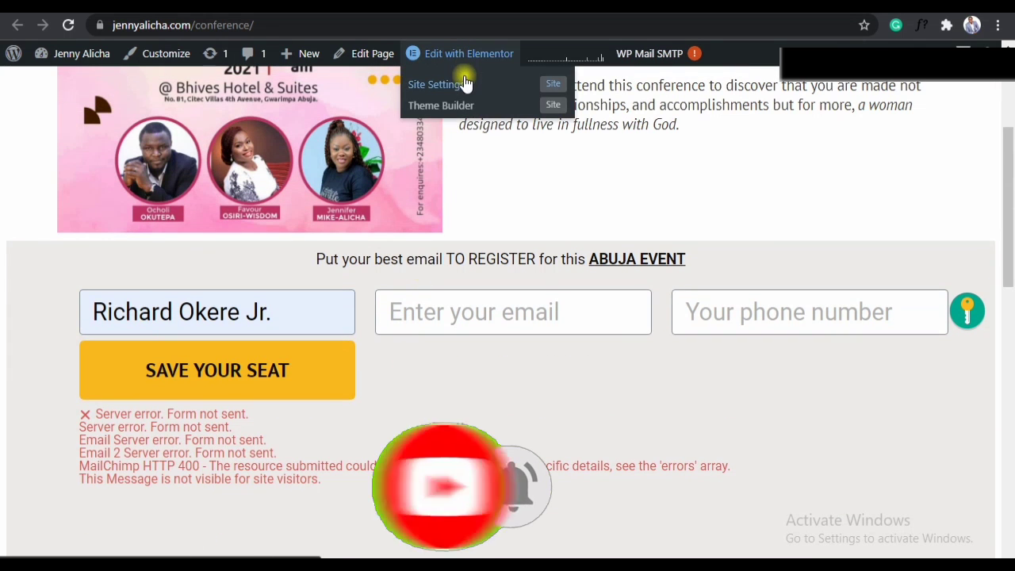
pyautogui.click(461, 57)
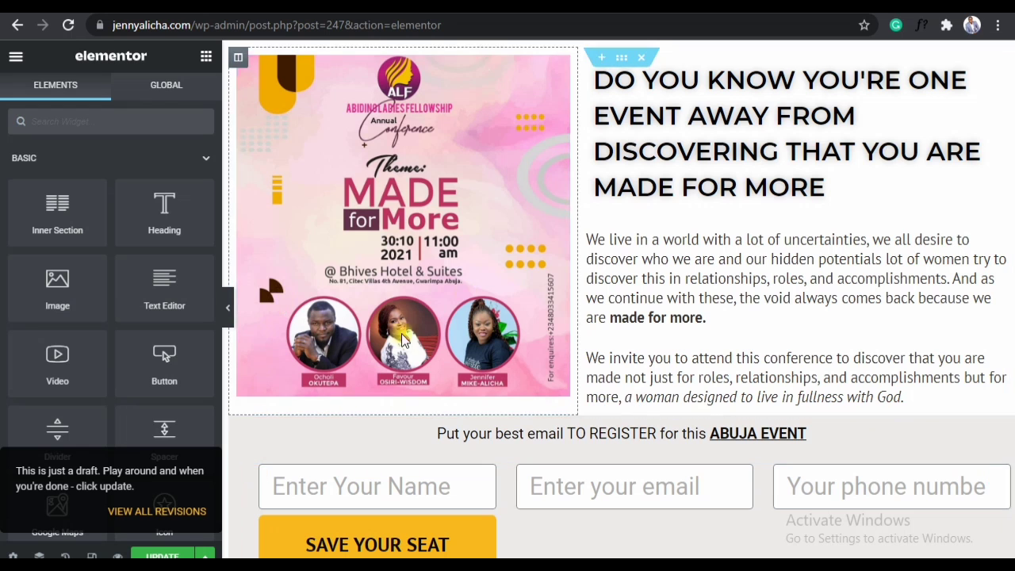
pyautogui.scroll(-3, 629, 266)
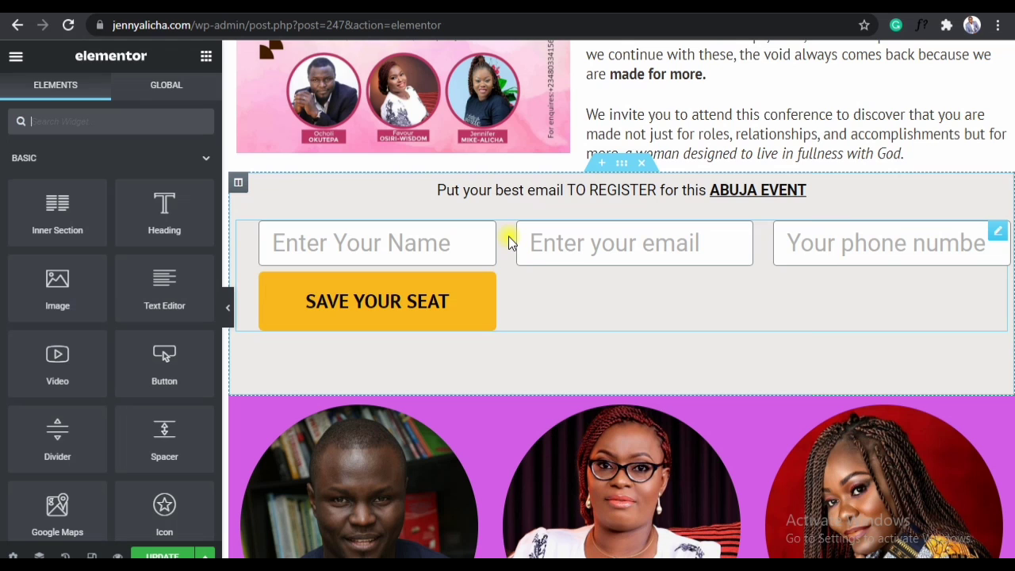
# Select the registration form widget and expand its MailChimp settings.
pyautogui.click(509, 241)
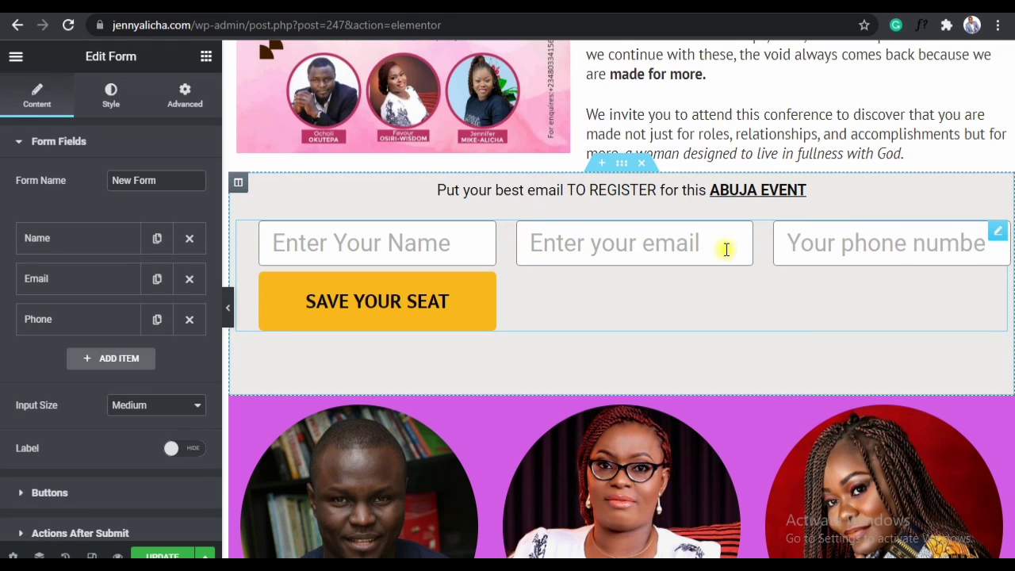
pyautogui.scroll(-3, 111, 315)
pyautogui.scroll(-2, 111, 315)
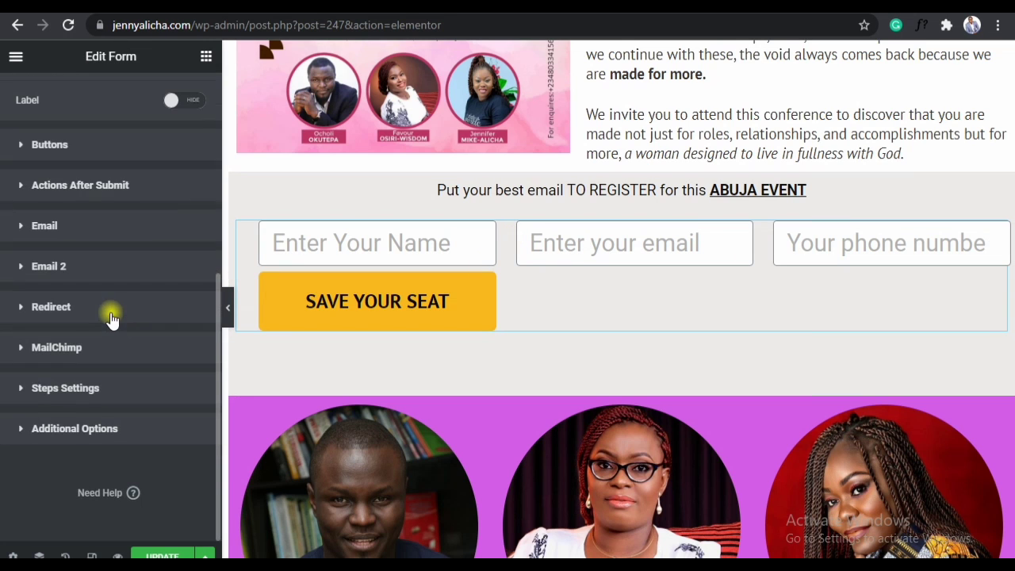
pyautogui.click(69, 349)
pyautogui.scroll(-3, 111, 387)
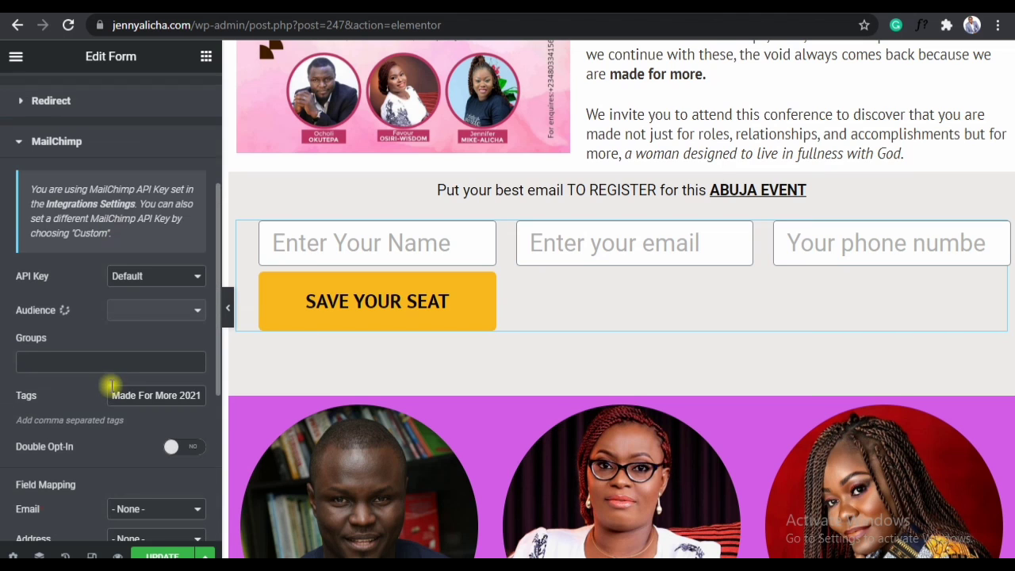
pyautogui.scroll(-2, 126, 379)
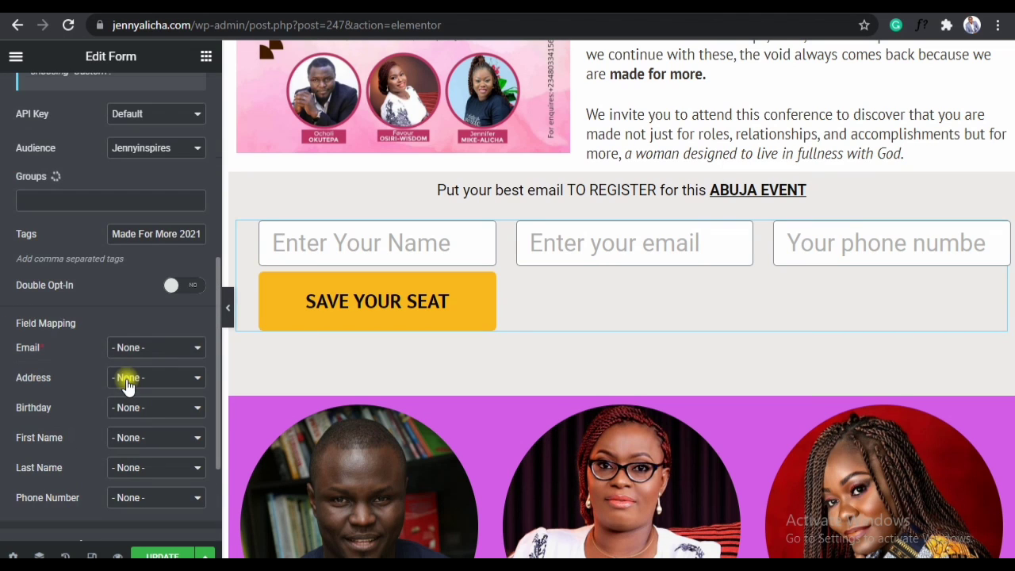
pyautogui.scroll(-2, 139, 350)
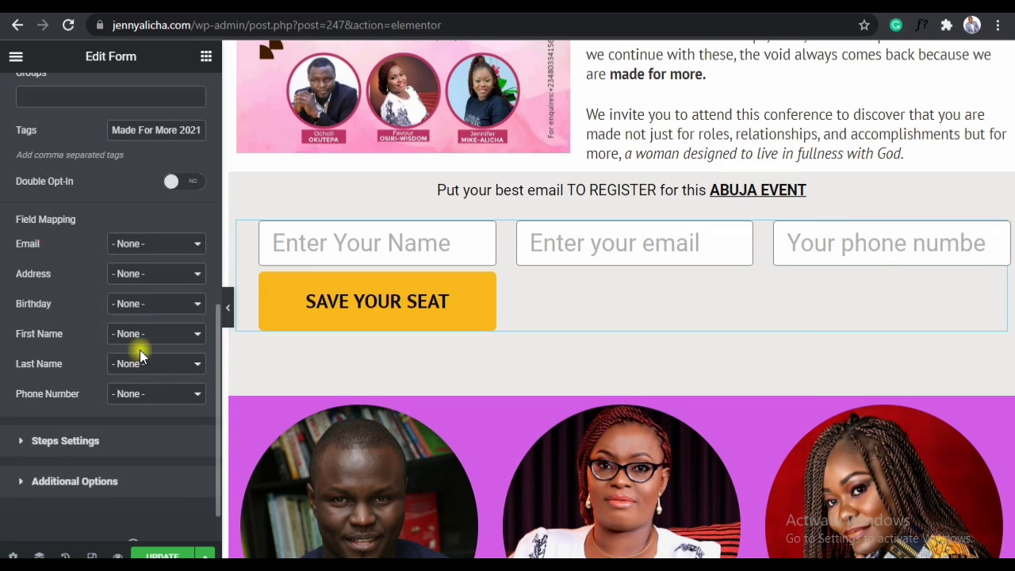
# Map MailChimp Email to Email, First Name to Name, Phone Number to Phone, then update.
pyautogui.click(143, 252)
pyautogui.click(133, 271)
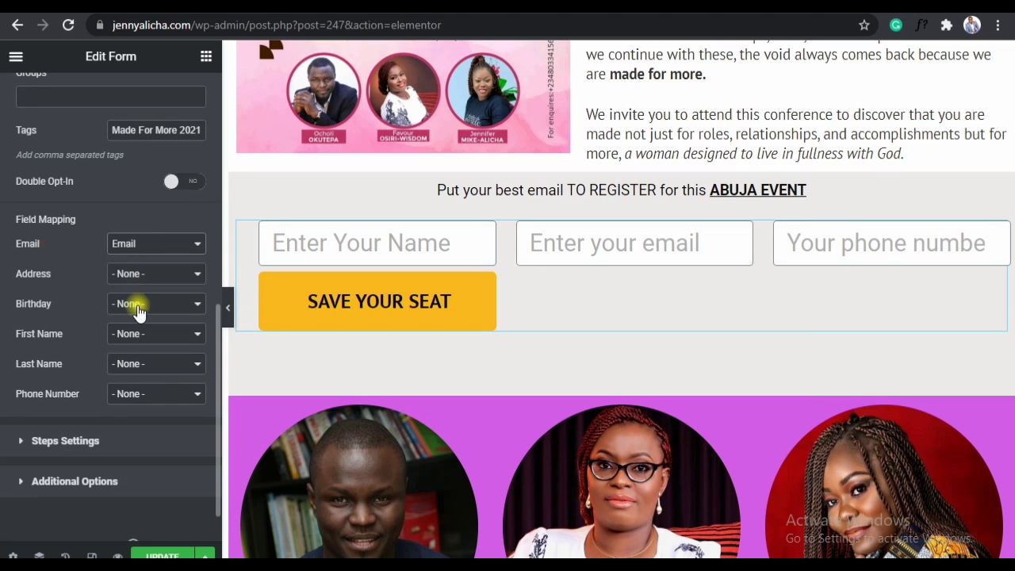
pyautogui.click(138, 341)
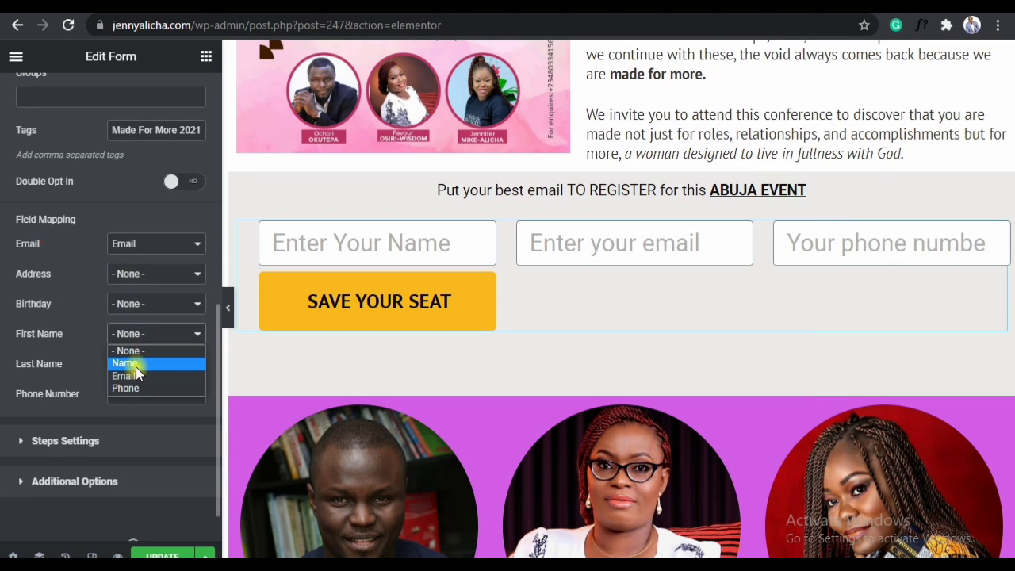
pyautogui.click(135, 363)
pyautogui.click(129, 394)
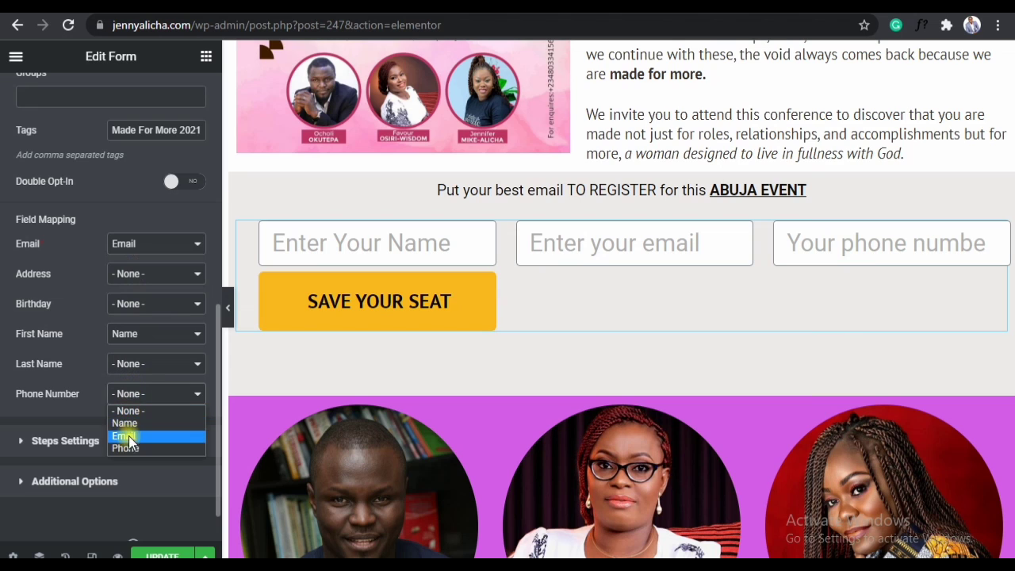
pyautogui.click(127, 448)
pyautogui.click(168, 555)
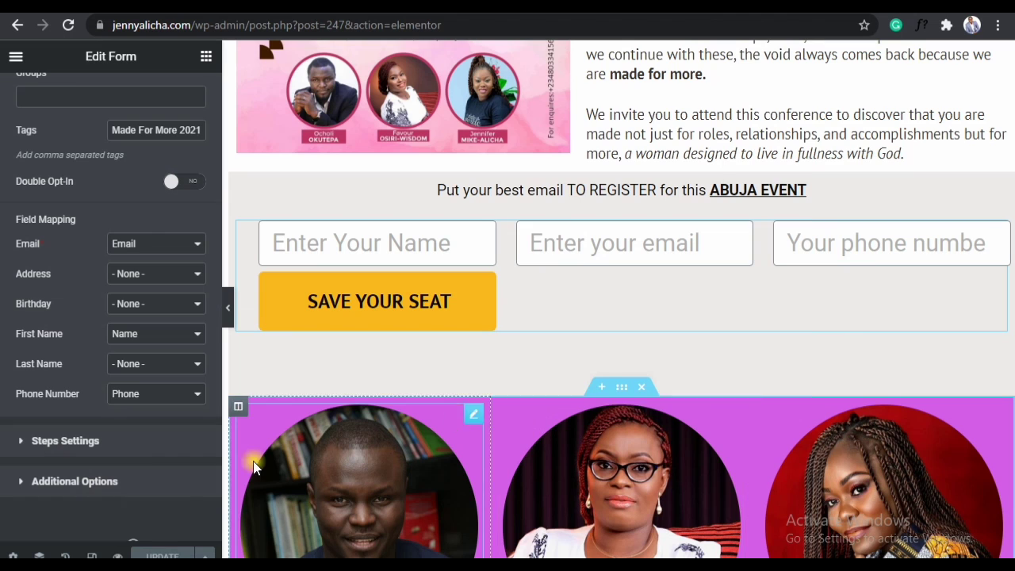
# Open the live page via the menu's View Page link in a new tab and switch to it.
pyautogui.click(16, 56)
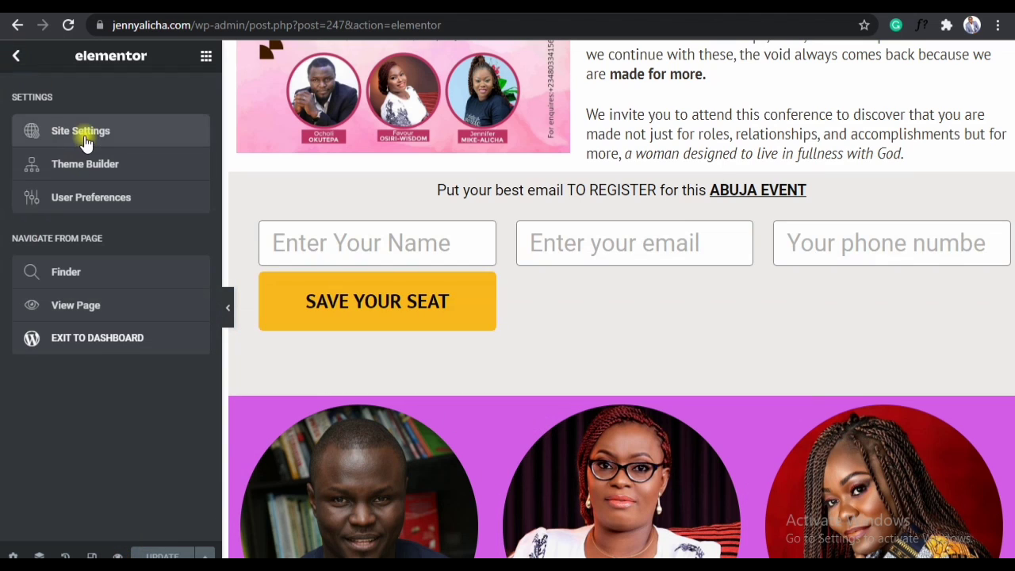
pyautogui.rightClick(93, 306)
pyautogui.click(129, 309)
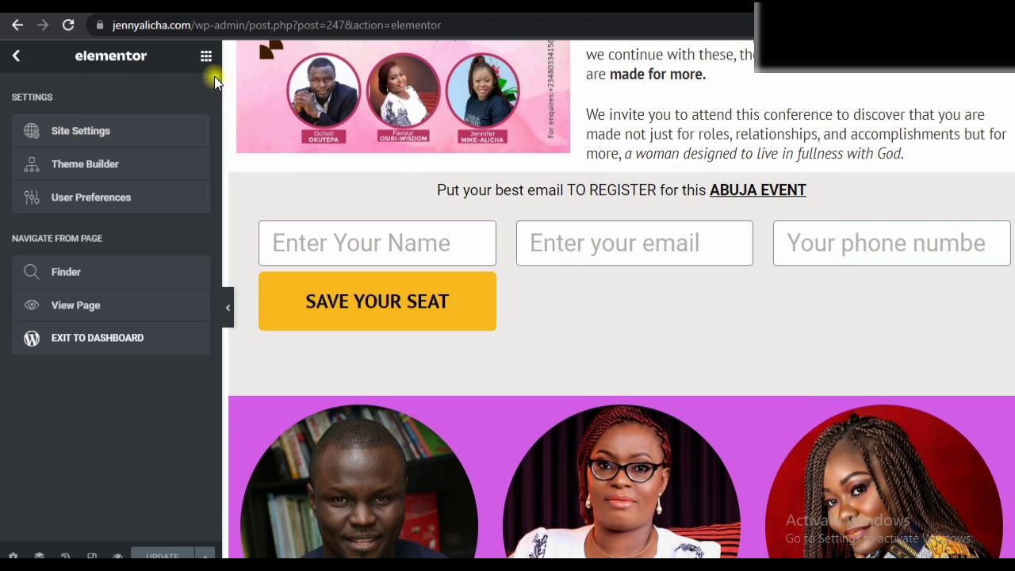
pyautogui.hotkey('ctrl', 'Tab')
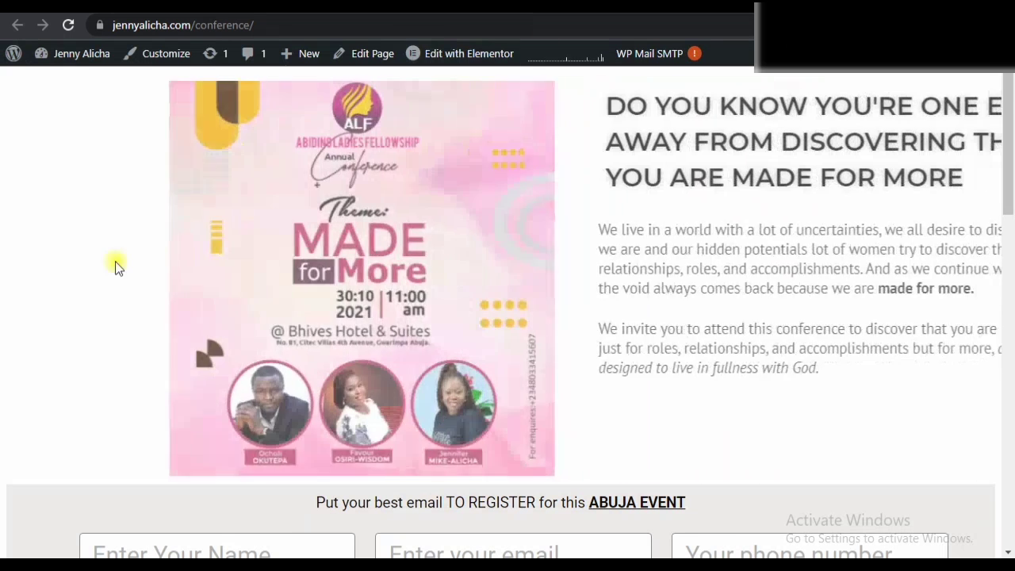
# Autofill name, email and phone on the live form and submit Save Your Seat, which returns server errors.
pyautogui.scroll(-2, 587, 242)
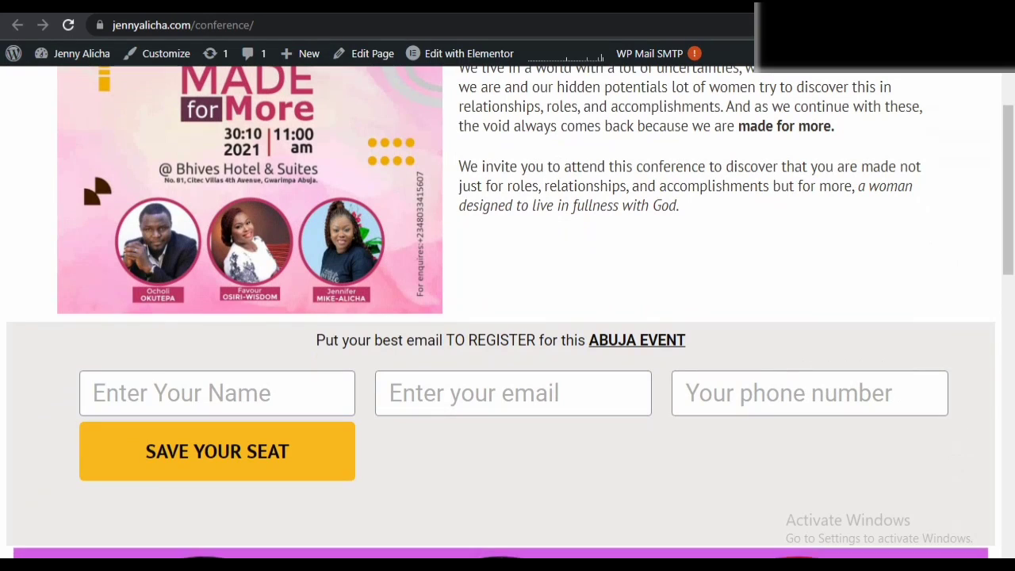
pyautogui.hotkey('ctrl', 'shift', 'Tab')
pyautogui.hotkey('ctrl', 'Tab')
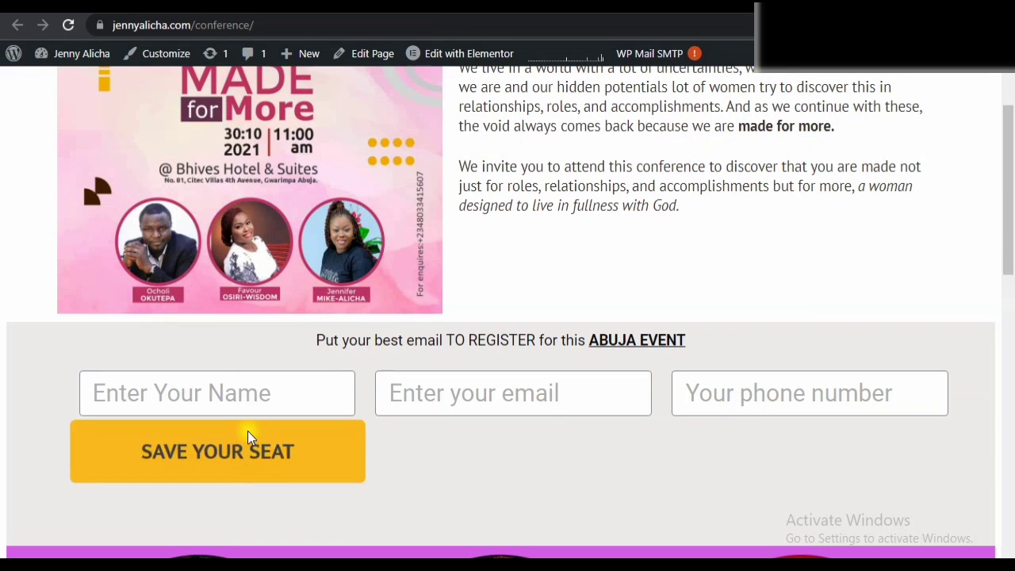
pyautogui.click(232, 393)
pyautogui.click(154, 229)
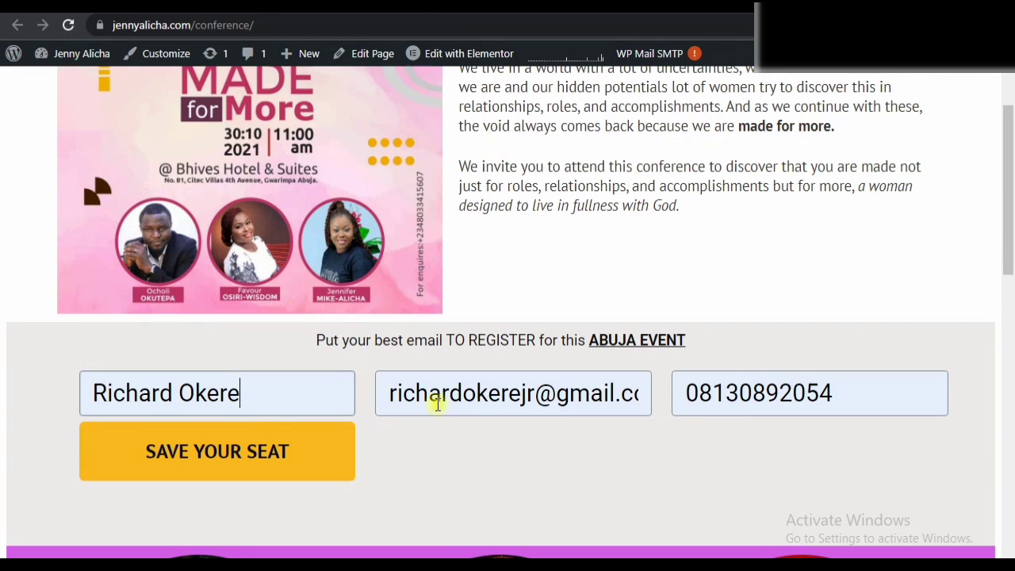
pyautogui.click(168, 445)
pyautogui.scroll(-2, 540, 316)
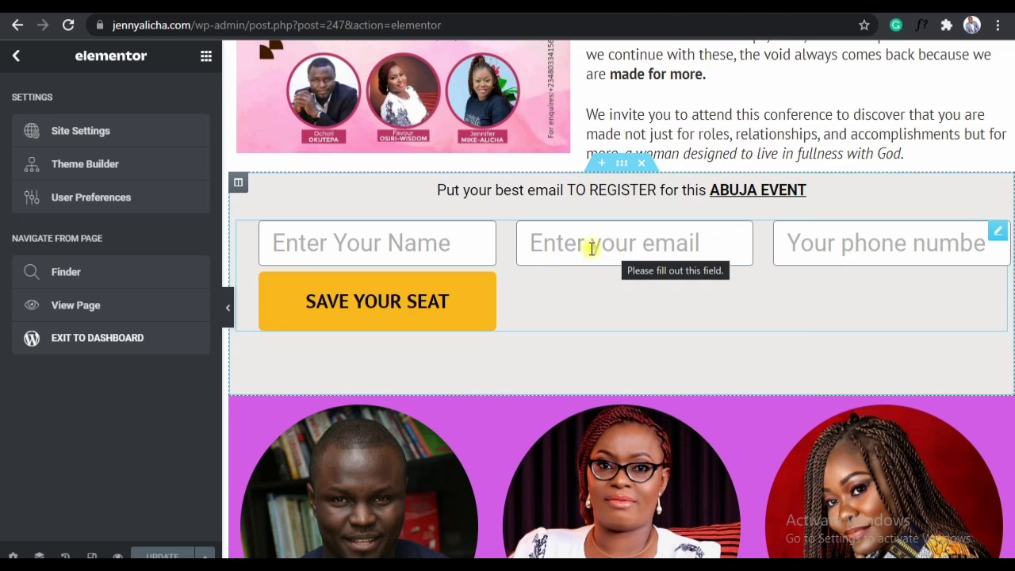
# Select the form widget and expand its Email 2 action's recipient, subject and message settings.
pyautogui.press('Escape')
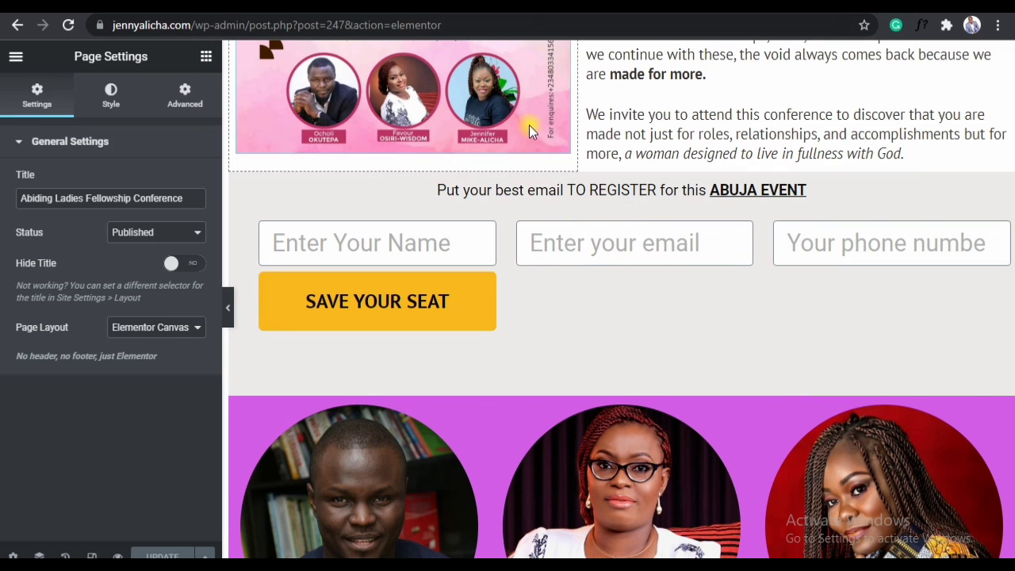
pyautogui.click(537, 299)
pyautogui.click(75, 237)
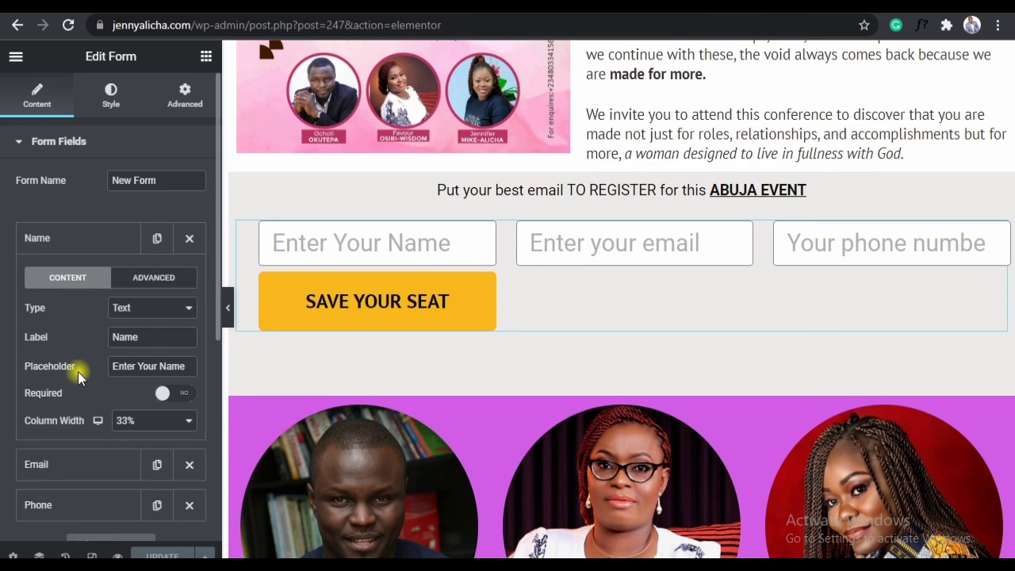
pyautogui.click(77, 245)
pyautogui.scroll(-1, 109, 417)
pyautogui.scroll(-2, 109, 416)
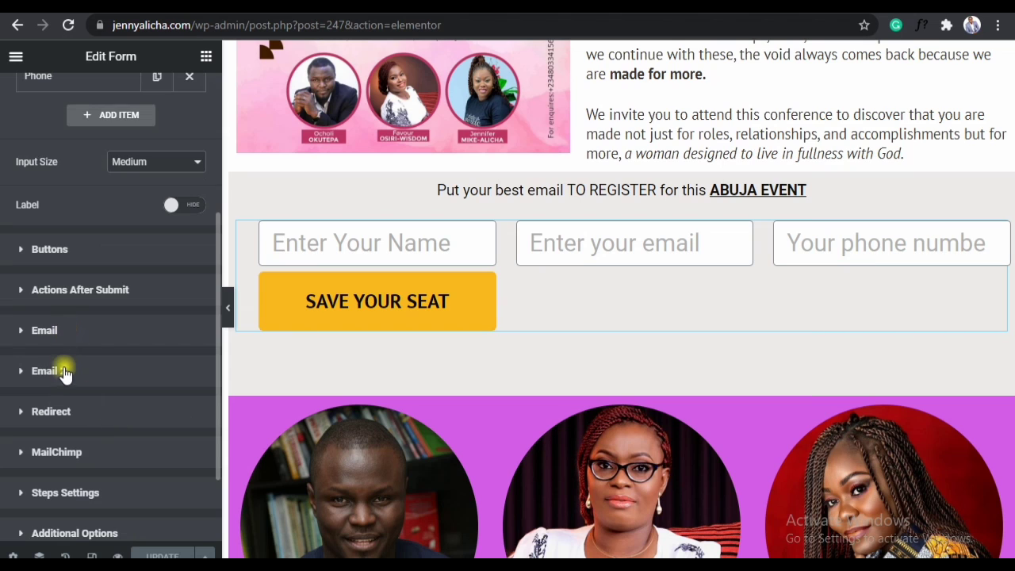
pyautogui.click(65, 377)
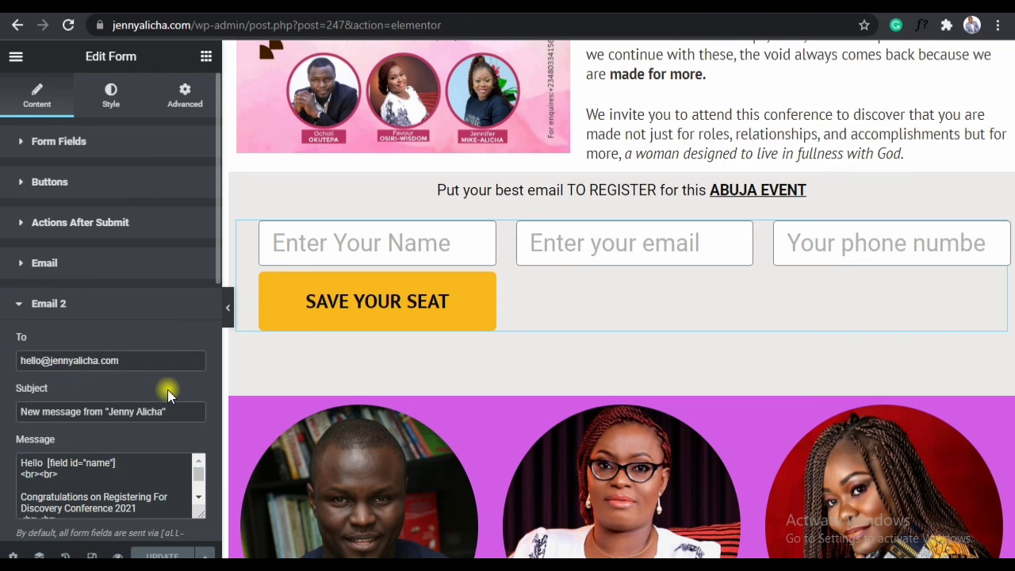
# Review the Email 2 congratulations message by scrolling through its Message box.
pyautogui.scroll(-1, 168, 389)
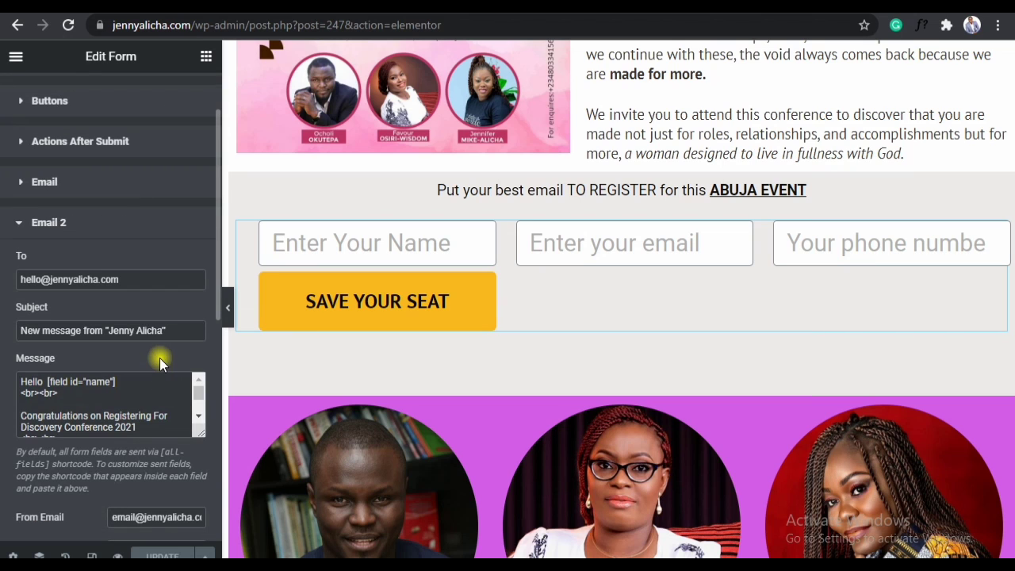
pyautogui.click(197, 422)
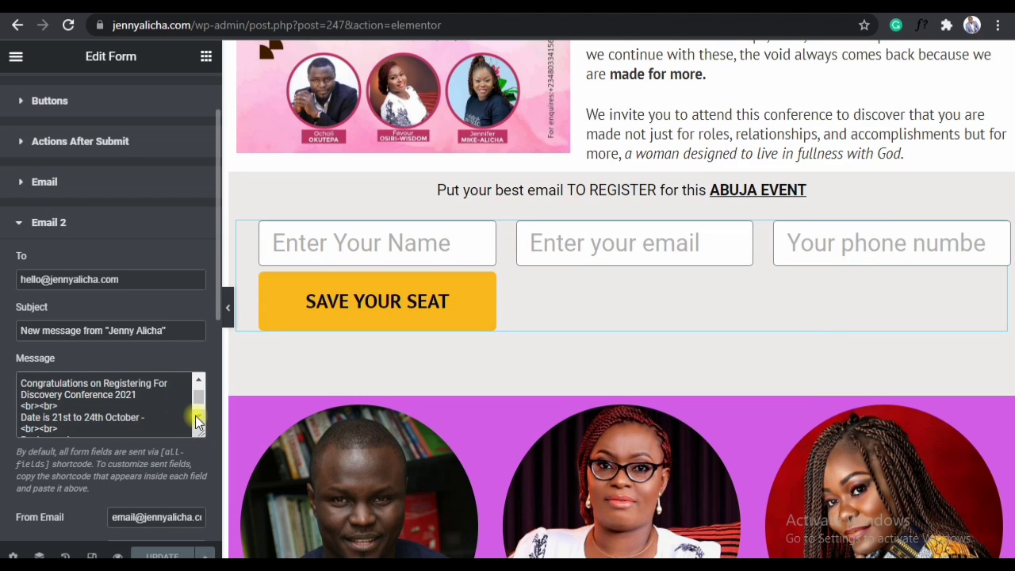
pyautogui.click(197, 422)
pyautogui.click(198, 385)
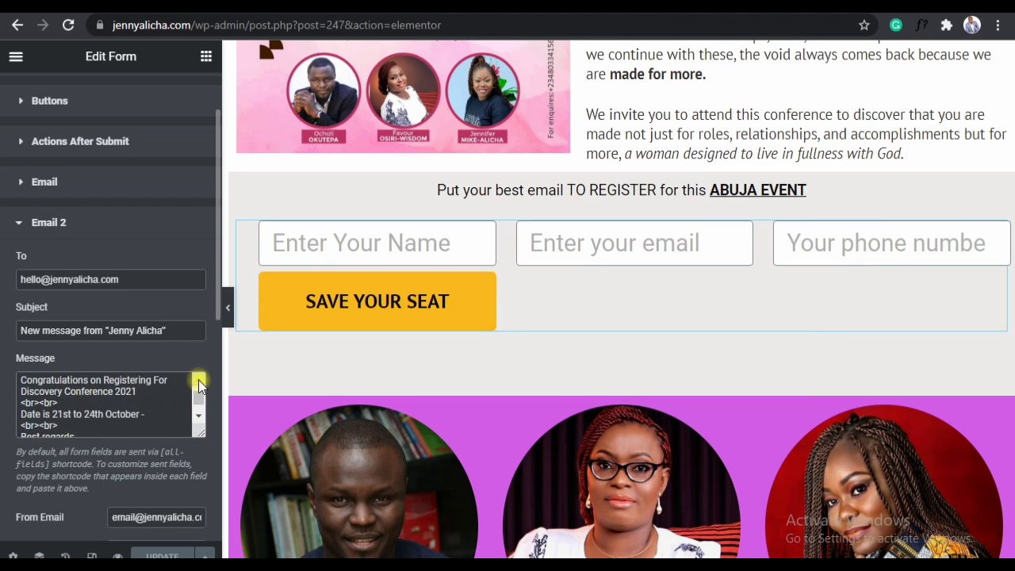
pyautogui.click(198, 386)
pyautogui.scroll(-1, 124, 353)
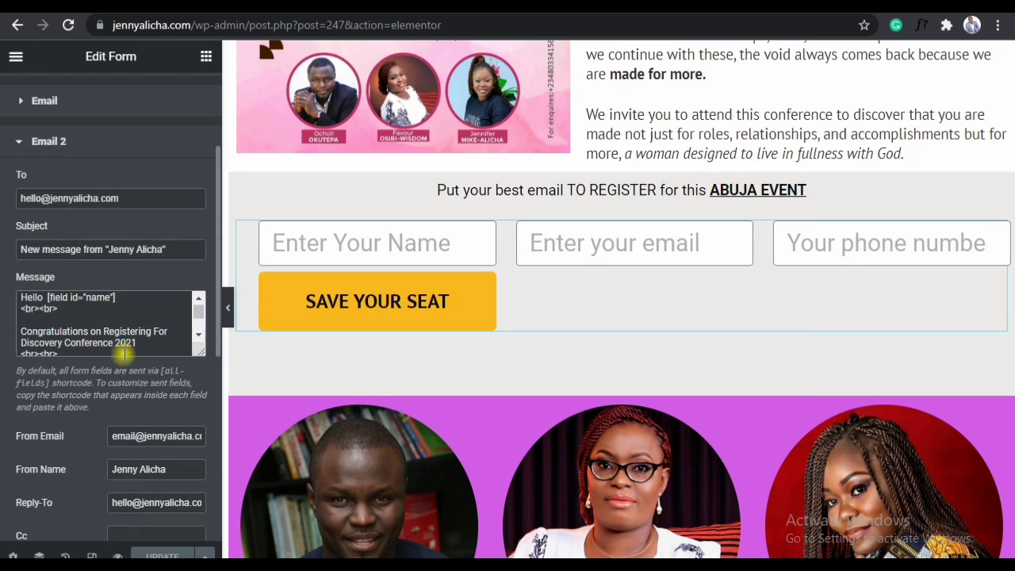
pyautogui.scroll(-4, 124, 352)
pyautogui.scroll(1, 124, 354)
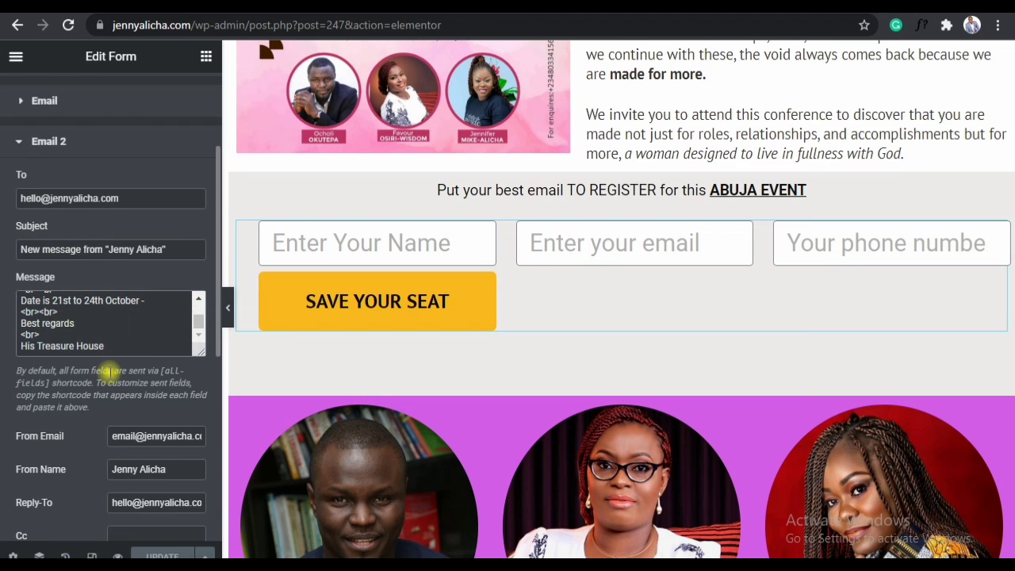
pyautogui.scroll(1, 109, 371)
pyautogui.scroll(-1, 109, 371)
pyautogui.scroll(1, 109, 371)
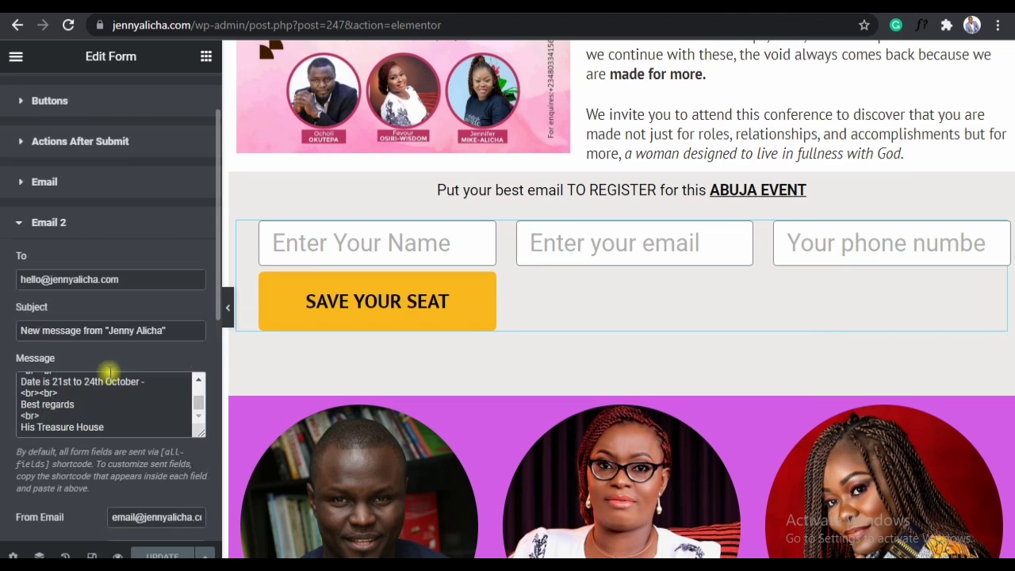
# Collapse Email 2, then briefly expand and collapse the MailChimp section.
pyautogui.click(23, 223)
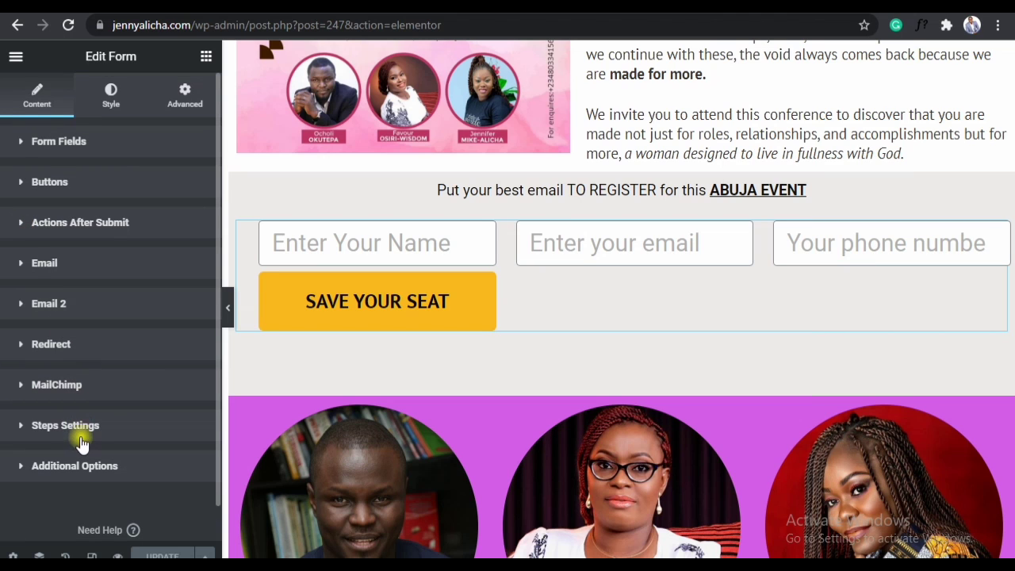
pyautogui.click(70, 390)
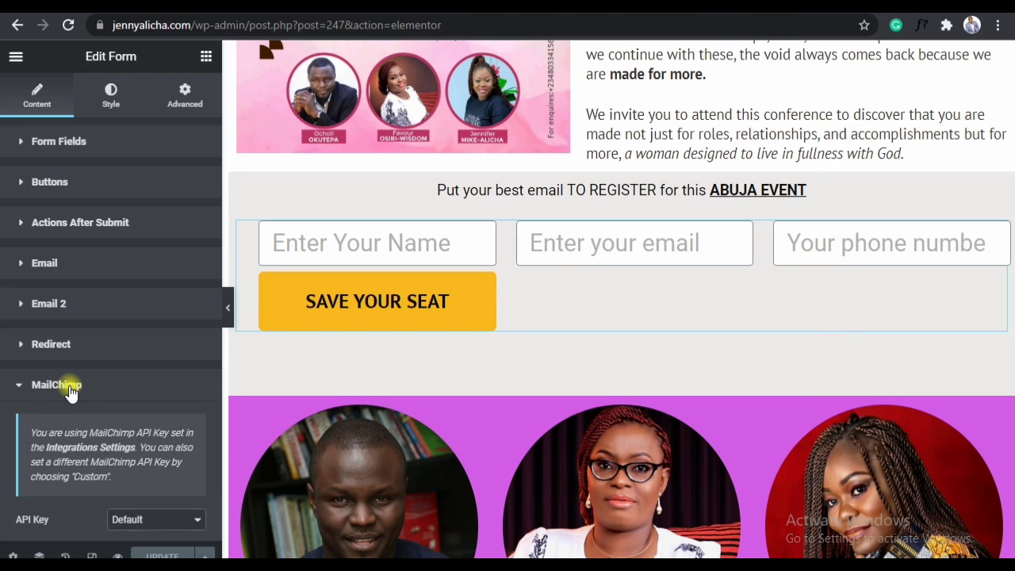
pyautogui.click(70, 390)
pyautogui.scroll(-1, 100, 385)
pyautogui.scroll(1, 100, 386)
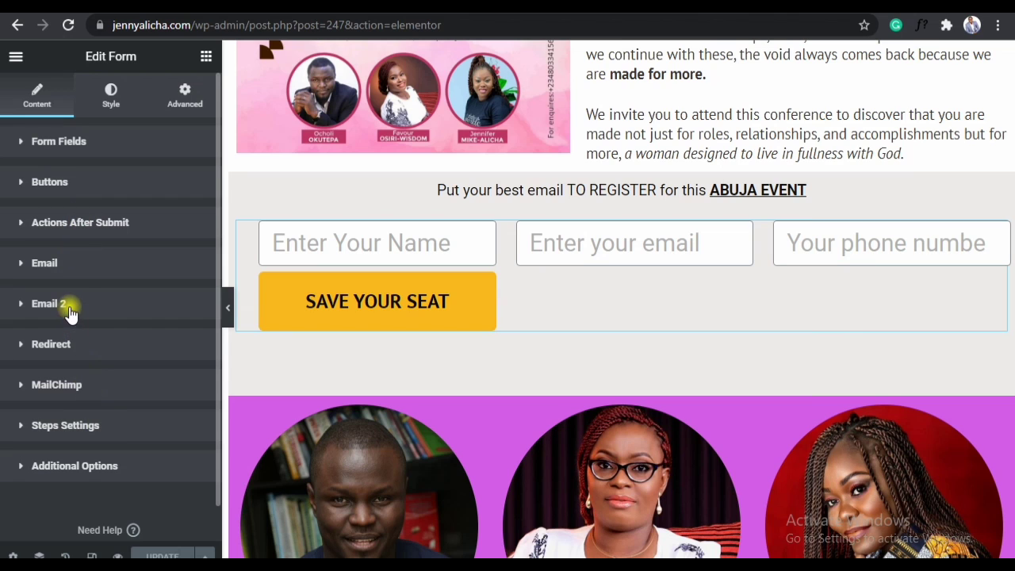
# Remove Email 2 and Email from Actions After Submit, check the Redirect URL, and update the page.
pyautogui.click(75, 225)
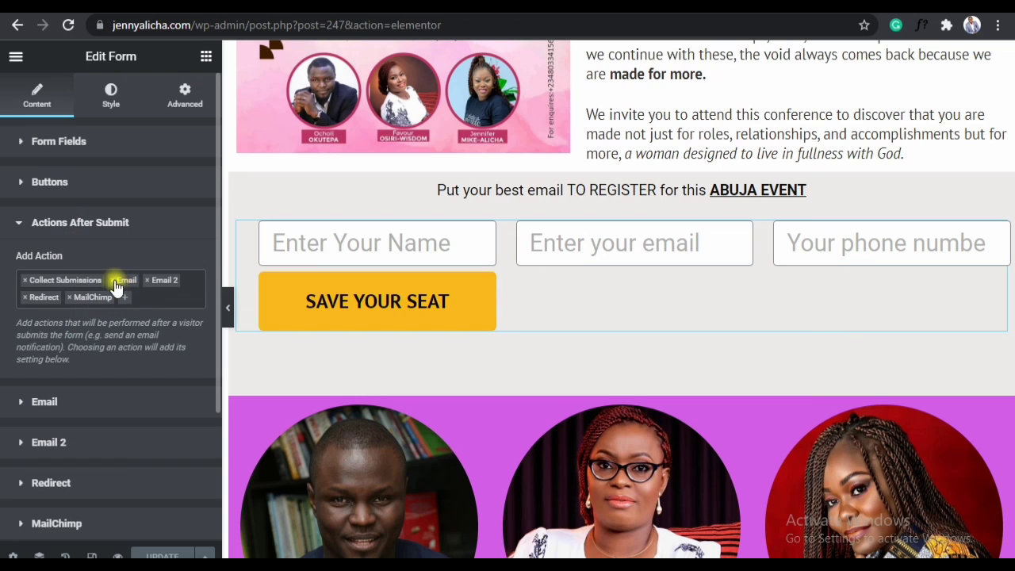
pyautogui.click(147, 282)
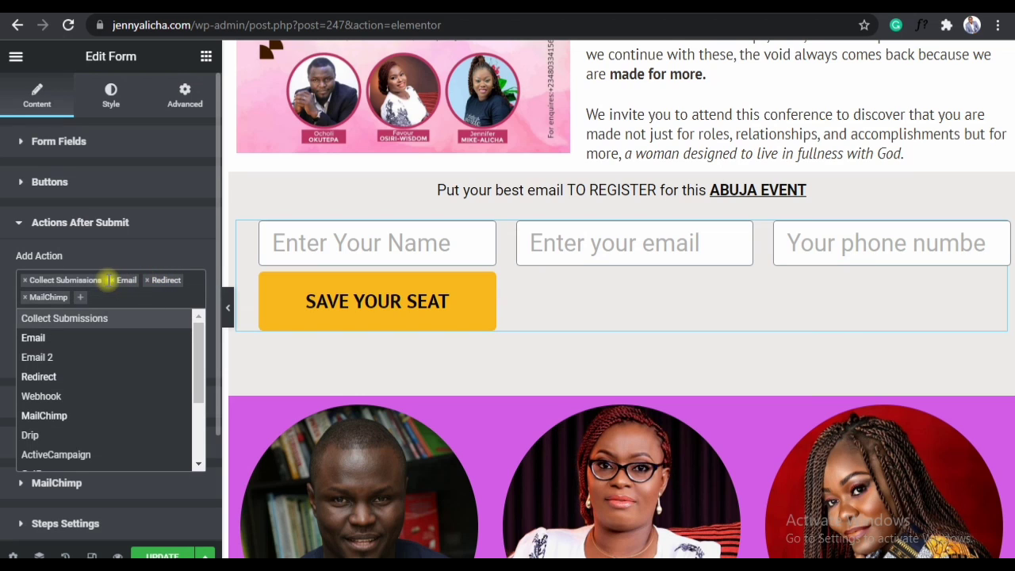
pyautogui.click(114, 281)
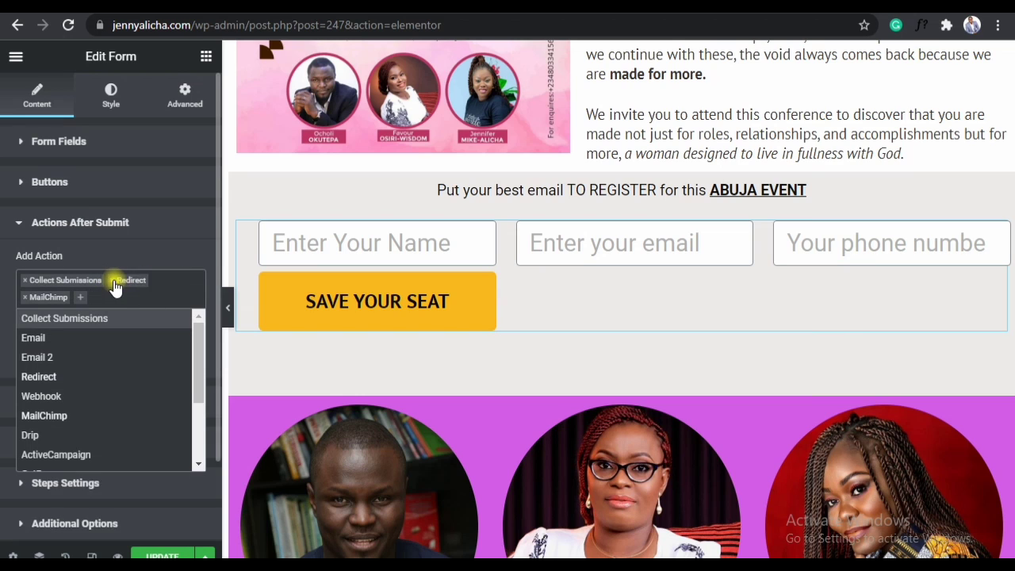
pyautogui.click(7, 288)
pyautogui.click(53, 402)
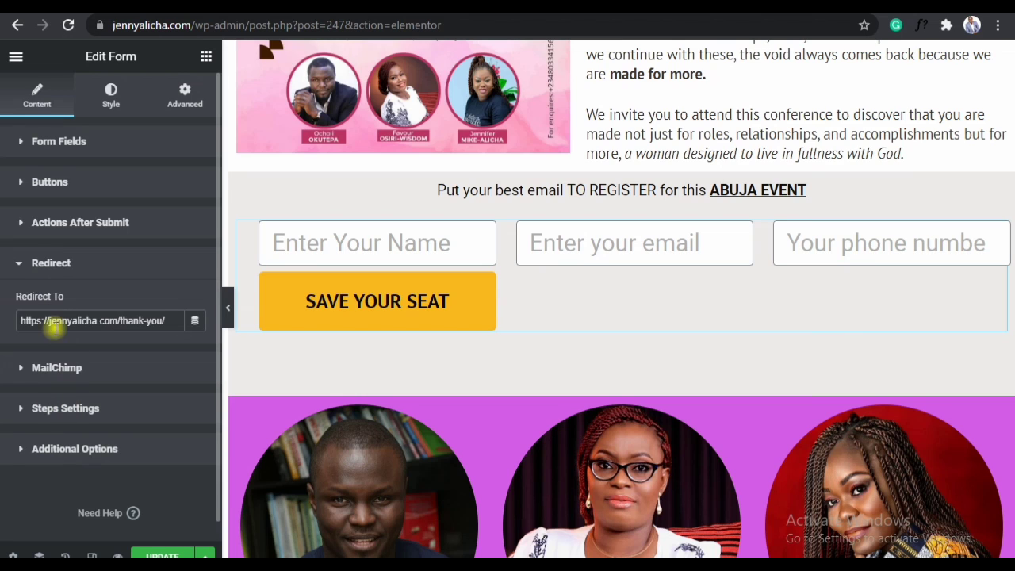
pyautogui.click(162, 554)
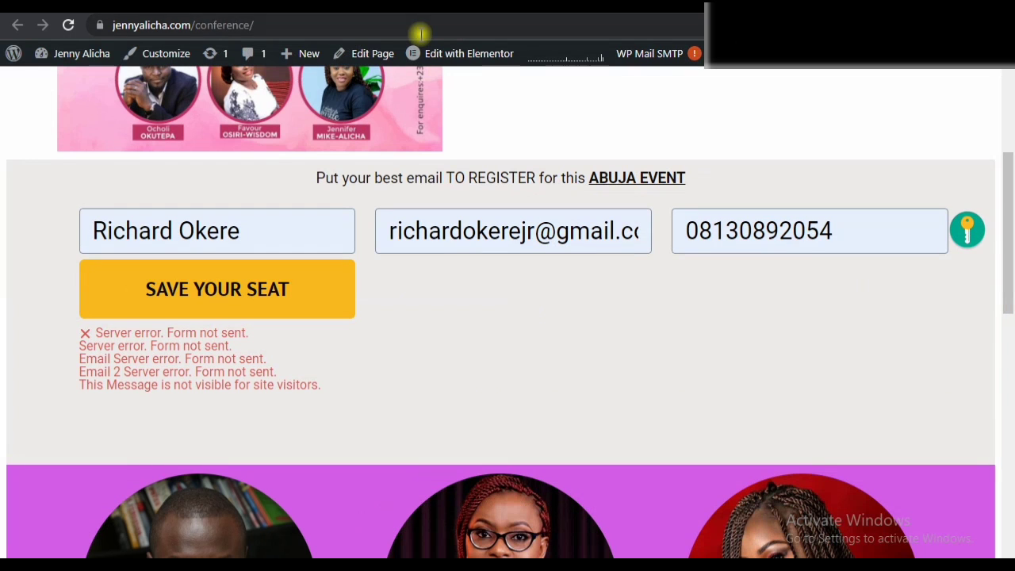
# Reload the live page, autofill name, email and phone with saved details, and submit Save Your Seat.
pyautogui.click(420, 31)
pyautogui.press('Return')
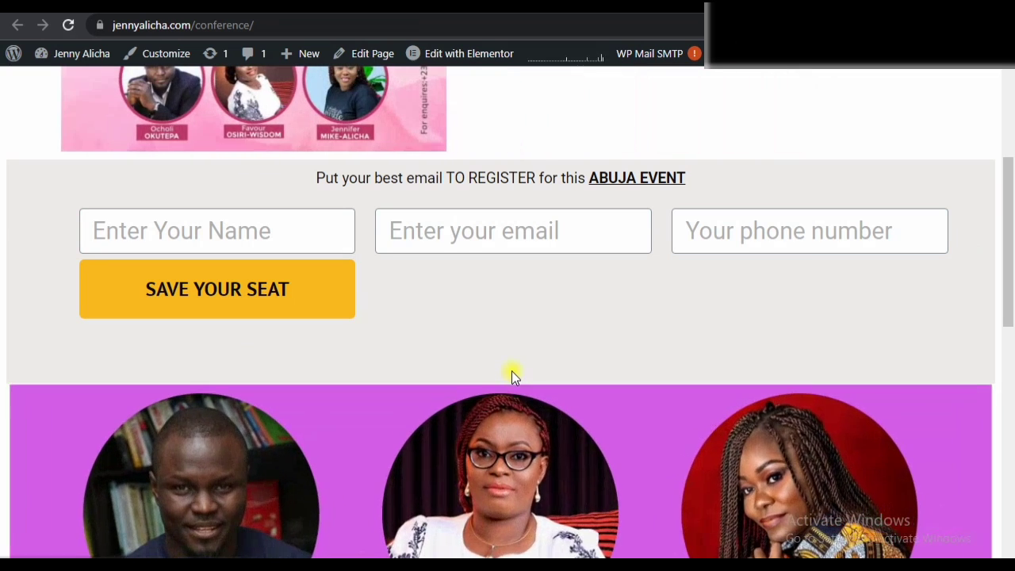
pyautogui.scroll(3, 512, 371)
pyautogui.scroll(-2, 507, 370)
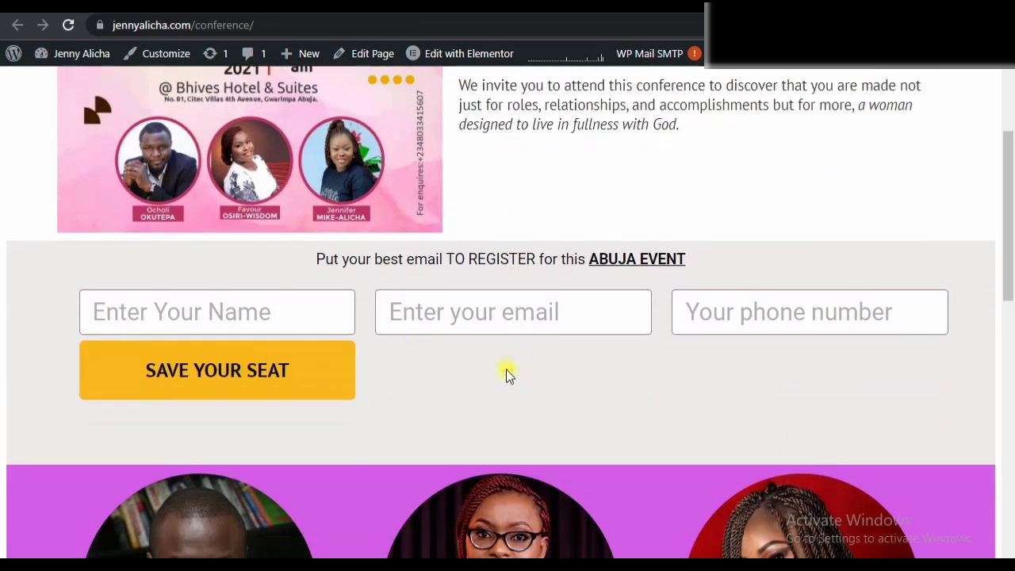
pyautogui.click(288, 315)
pyautogui.click(233, 369)
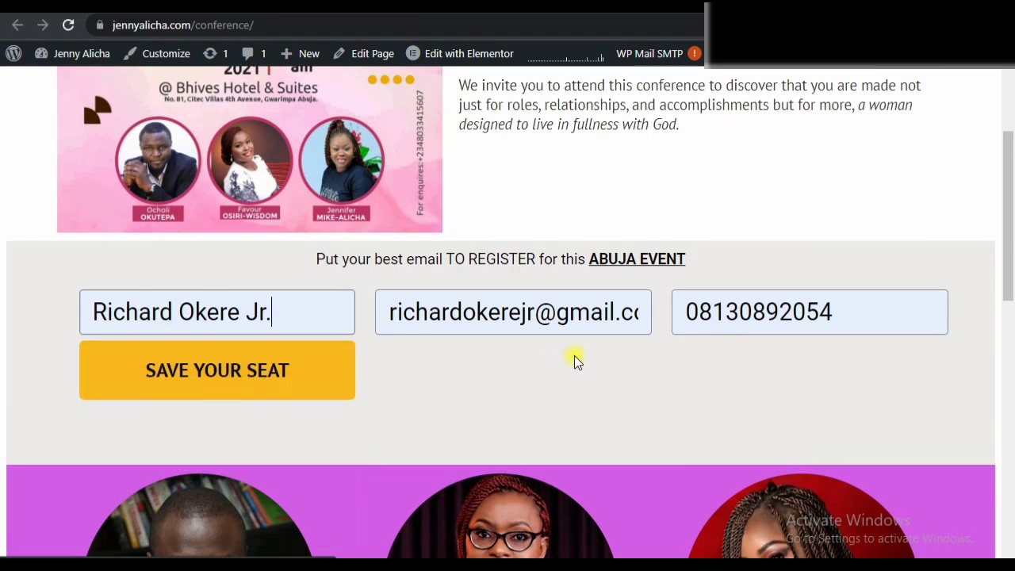
pyautogui.click(255, 374)
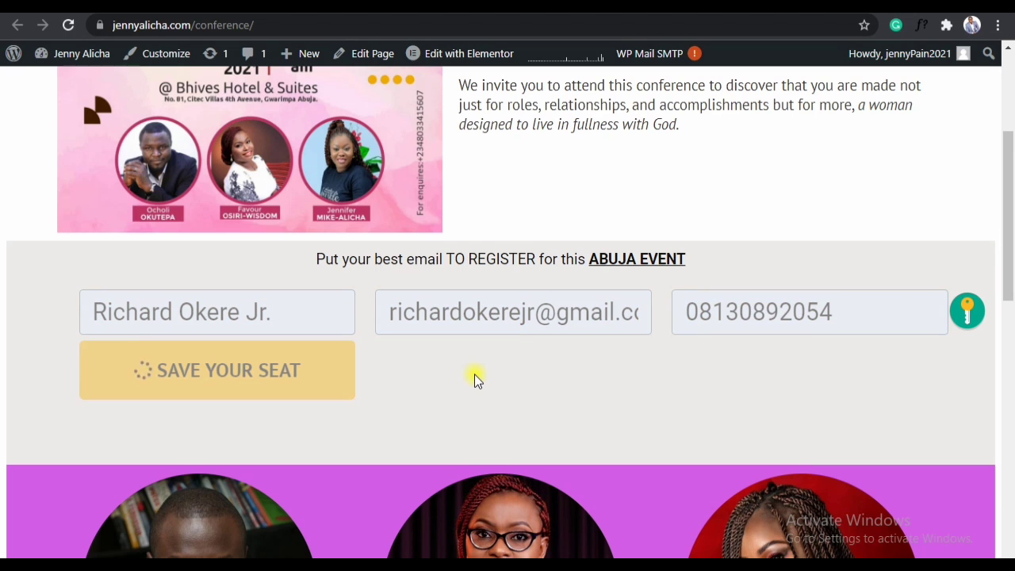